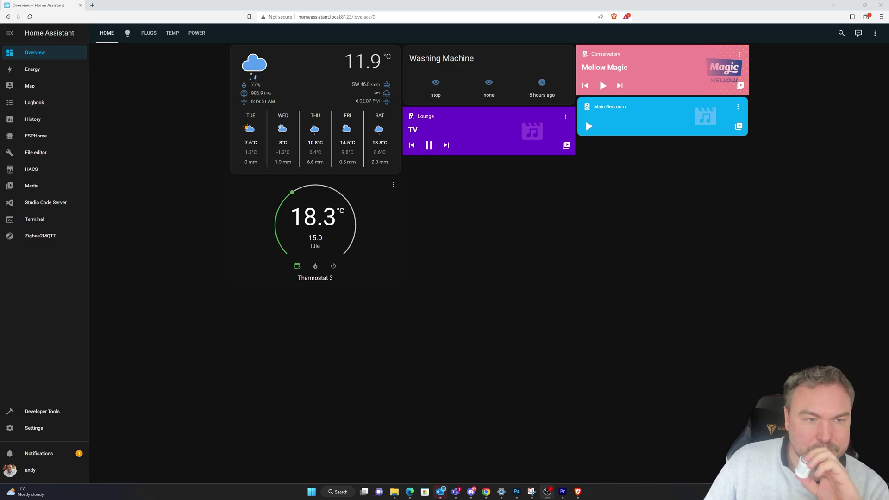
# Open Zigbee2MQTT and enable Permit join (All) until the new sensor joins as entry 18
pyautogui.click(48, 241)
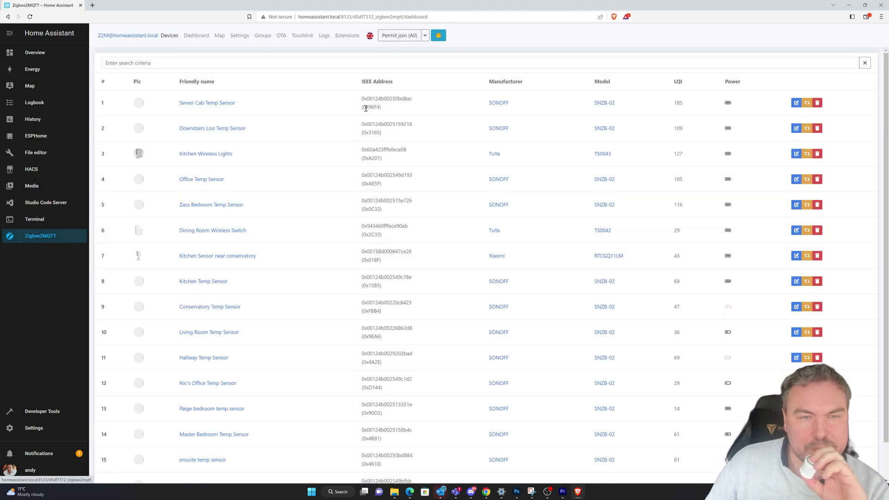
pyautogui.scroll(-1, 327, 200)
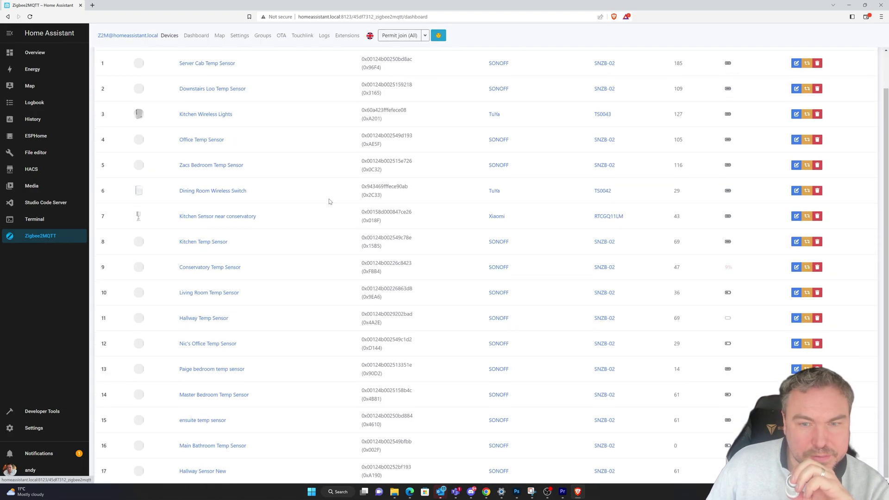
pyautogui.scroll(1, 329, 200)
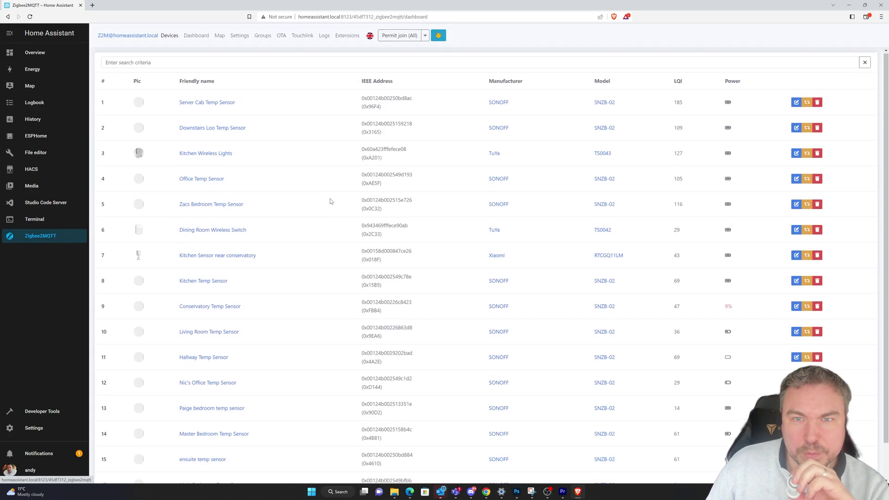
pyautogui.click(407, 37)
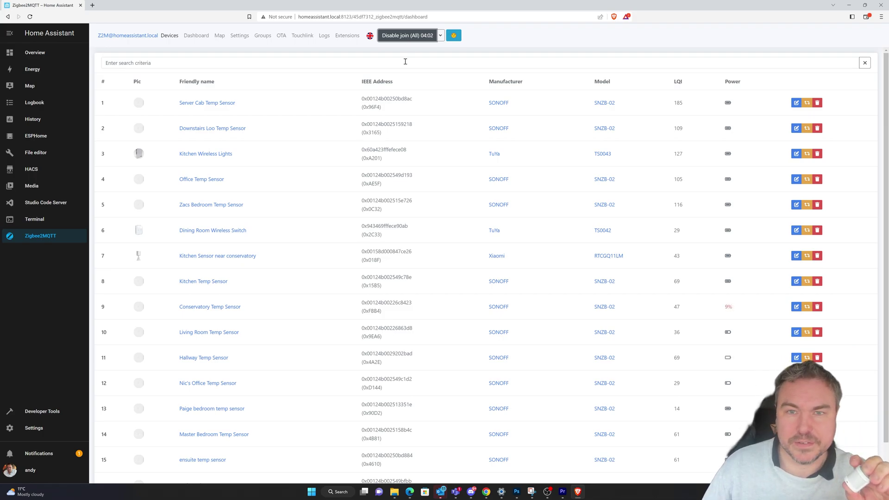
pyautogui.scroll(-1, 406, 92)
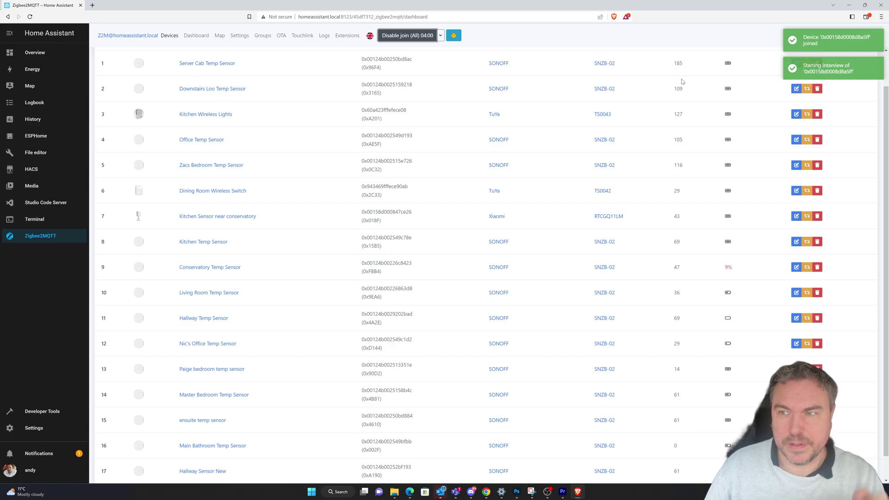
pyautogui.scroll(-1, 453, 156)
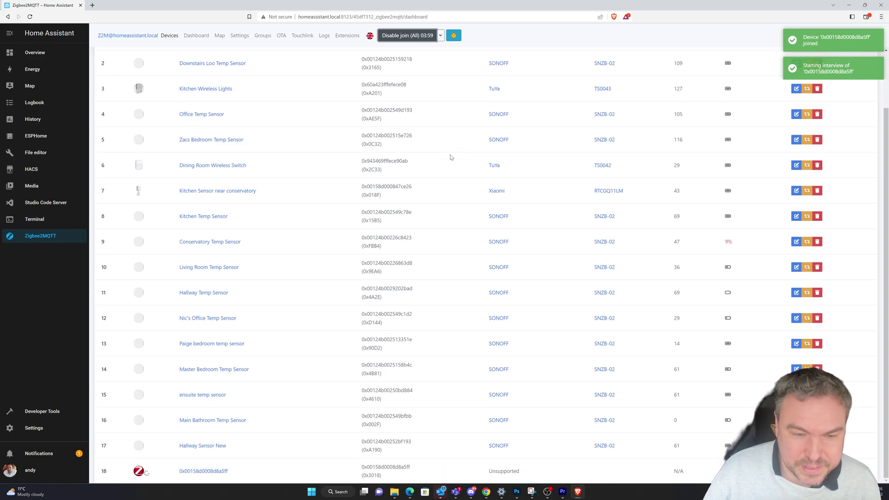
# Rename the newly joined Aqara motion sensor to 'Kitchen Motion Sensor Near Fridge'
pyautogui.click(205, 472)
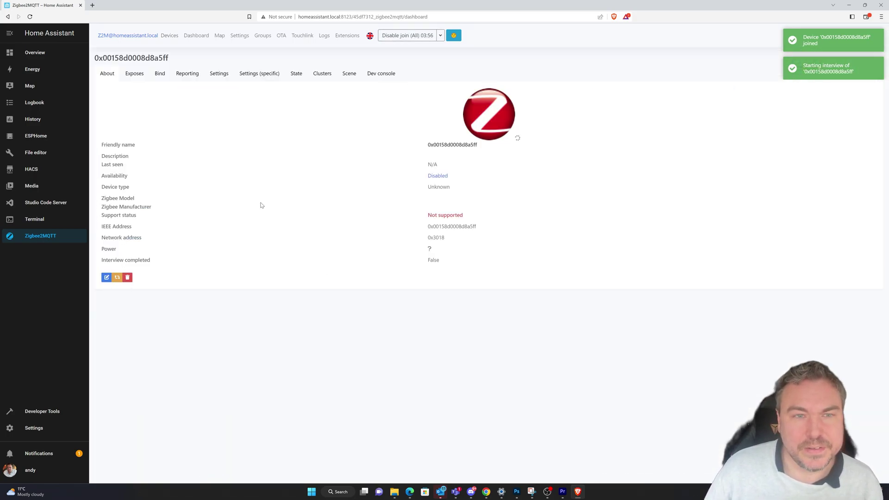
pyautogui.click(107, 278)
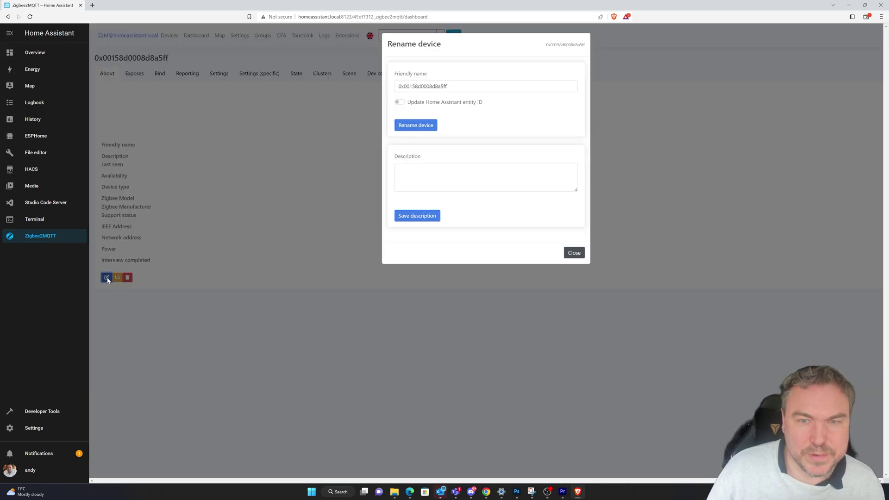
pyautogui.moveTo(458, 87); pyautogui.dragTo(366, 96)
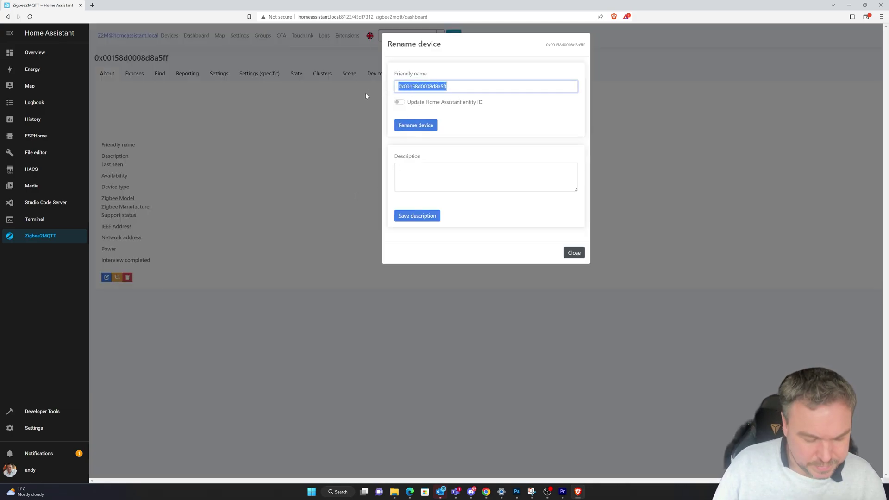
pyautogui.write('Kitche')
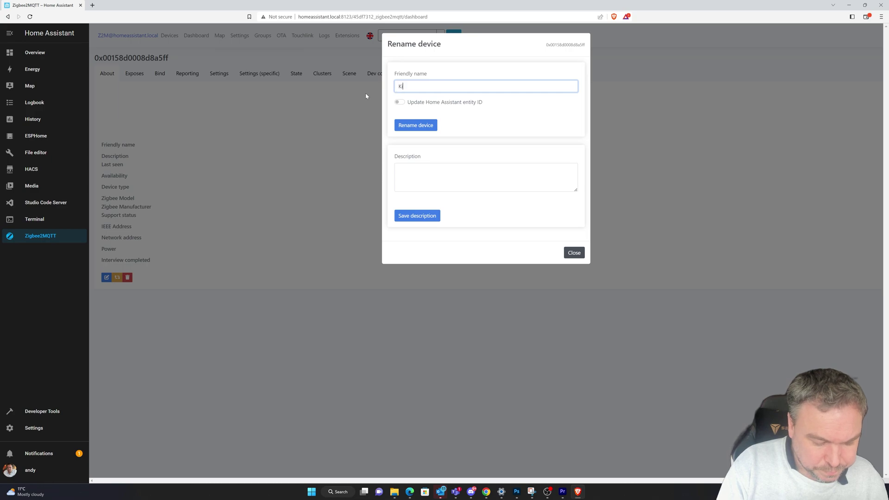
pyautogui.write('n ')
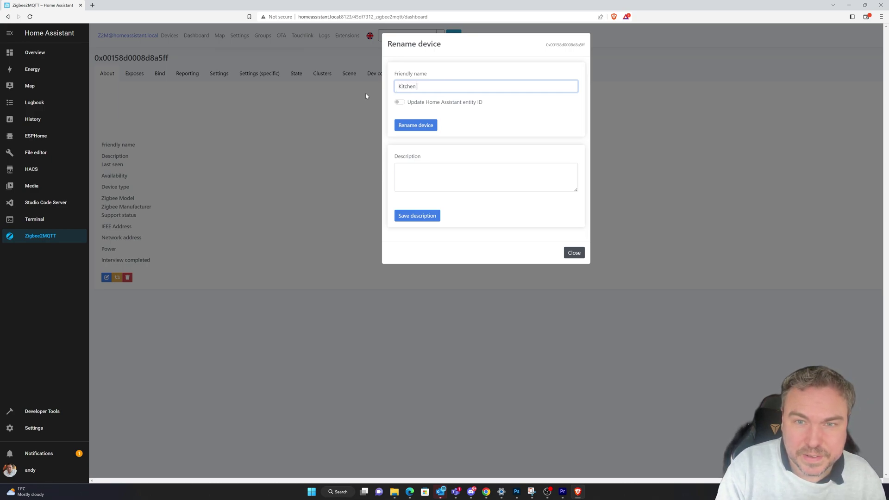
pyautogui.write('Light S')
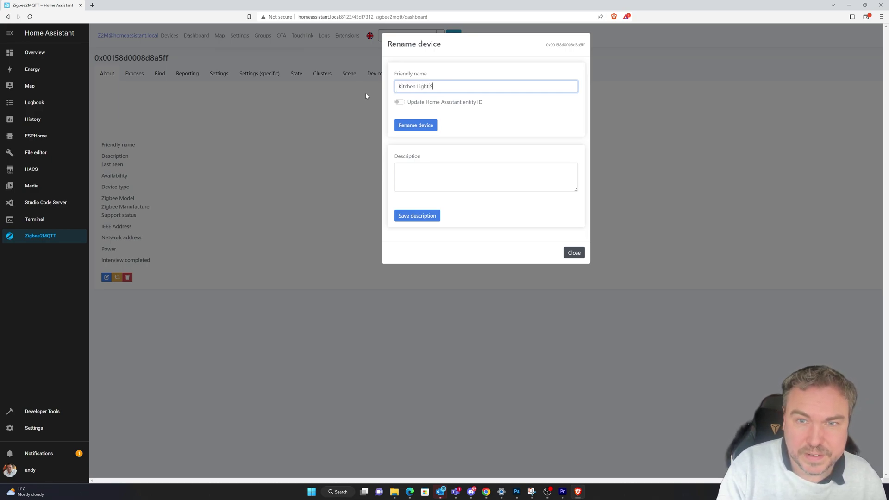
pyautogui.write('ensor ')
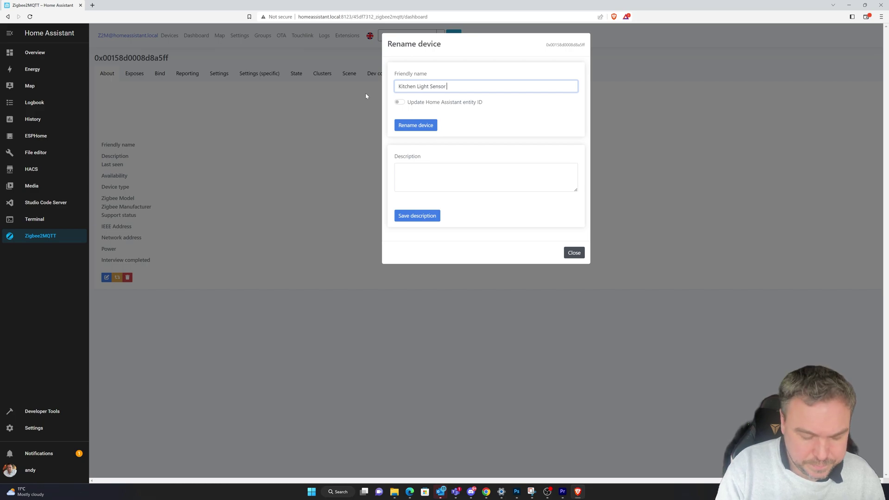
pyautogui.write('Ne')
pyautogui.press('BackSpace')
pyautogui.press('BackSpace')
pyautogui.press('BackSpace')
pyautogui.press('BackSpace')
pyautogui.press('BackSpace')
pyautogui.press('BackSpace')
pyautogui.press('BackSpace')
pyautogui.press('BackSpace')
pyautogui.press('BackSpace')
pyautogui.press('BackSpace')
pyautogui.press('BackSpace')
pyautogui.press('BackSpace')
pyautogui.press('BackSpace')
pyautogui.press('BackSpace')
pyautogui.press('BackSpace')
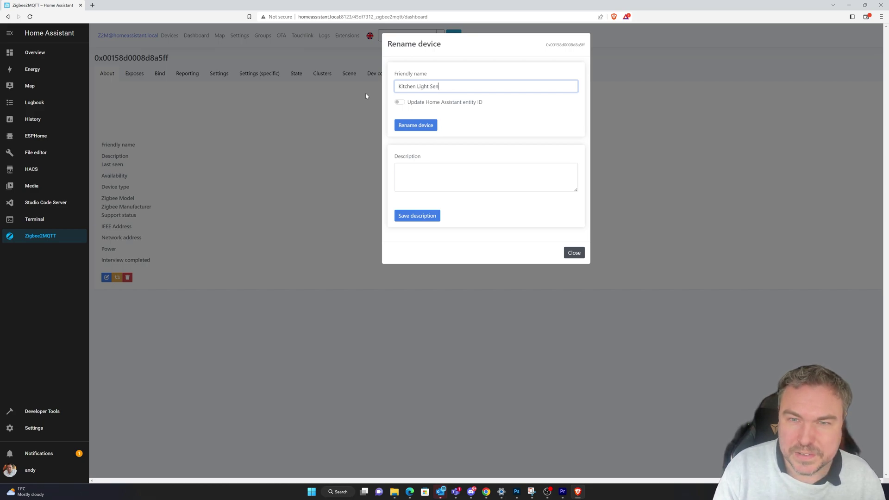
pyautogui.write('Mot')
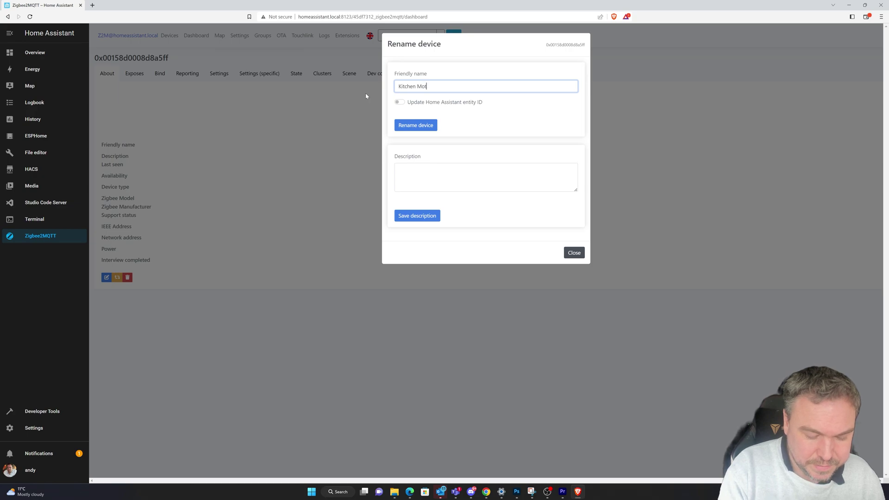
pyautogui.write('ion Senso')
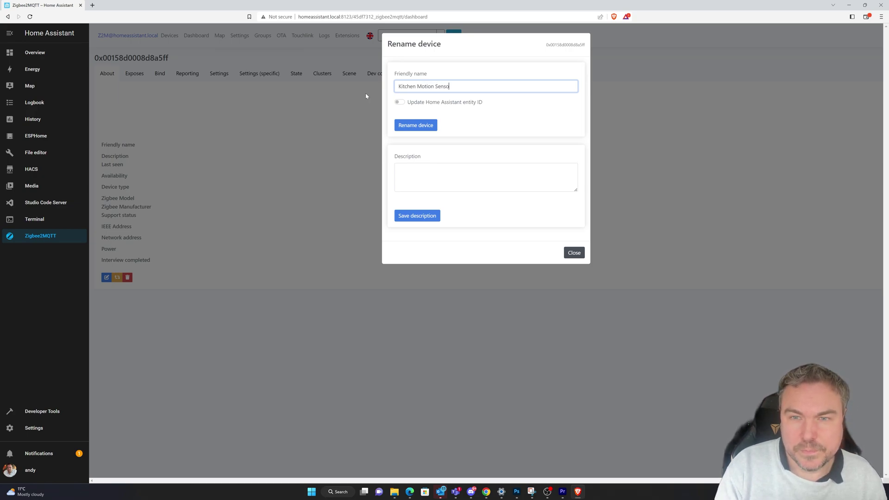
pyautogui.write('r Nee')
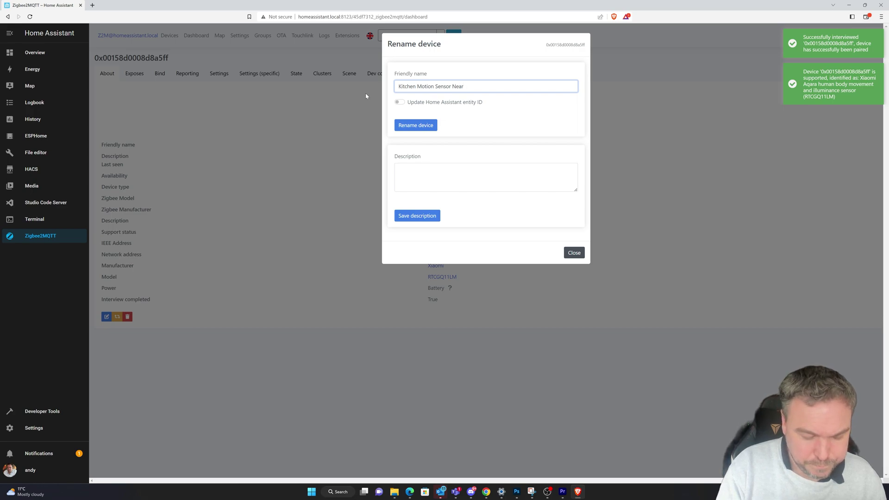
pyautogui.write('r Fridge')
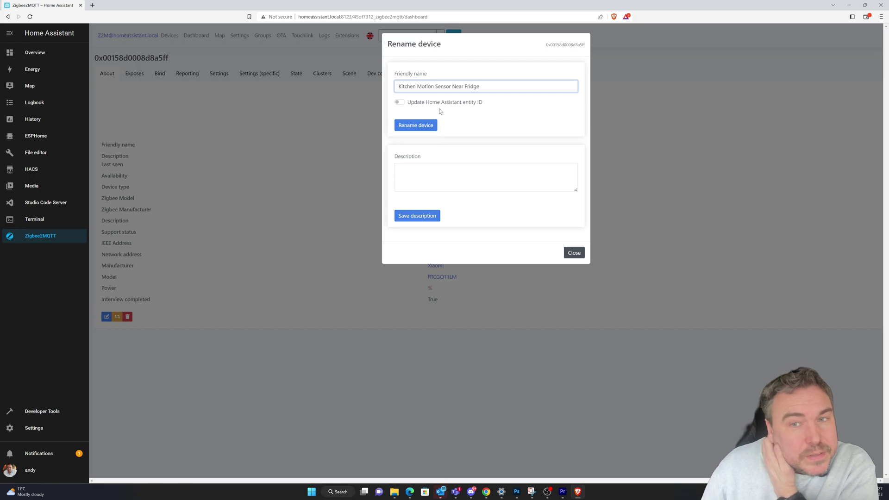
pyautogui.click(421, 128)
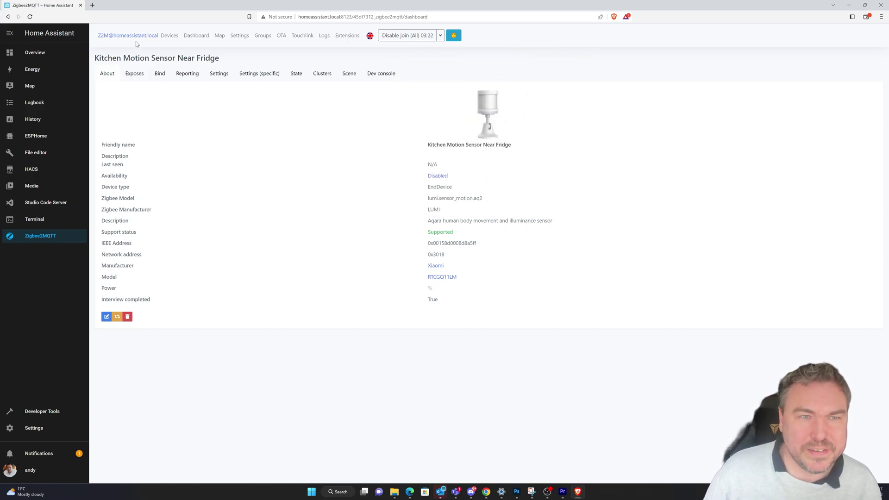
# Go back to the Zigbee2MQTT device list and scroll down through it
pyautogui.click(45, 239)
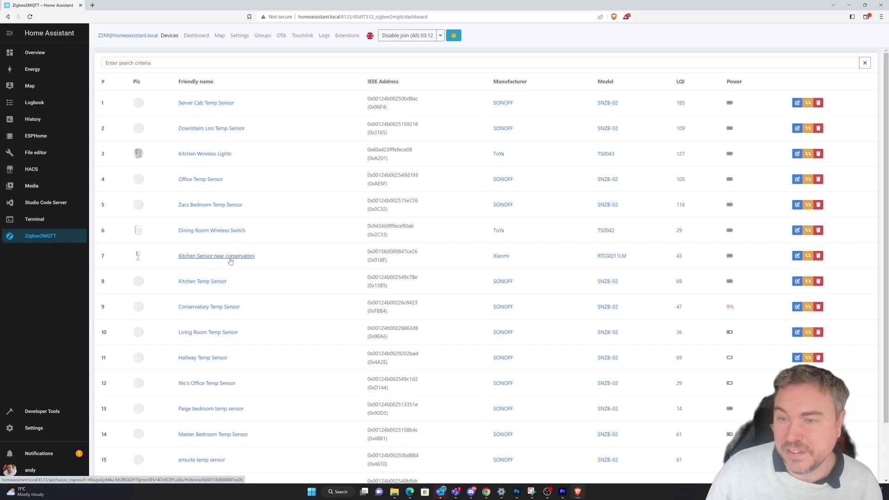
pyautogui.scroll(-2, 230, 262)
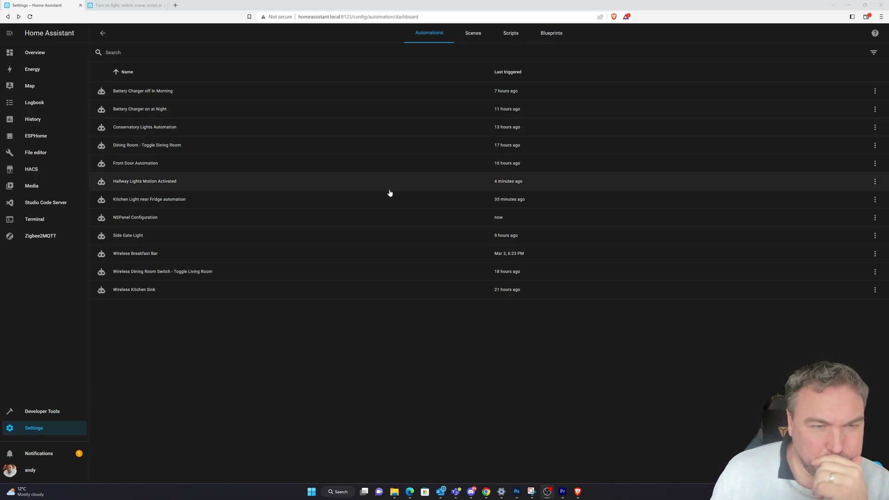
# Look at the Hallway Lights Motion Activated automation, then return to the automations list
pyautogui.click(160, 186)
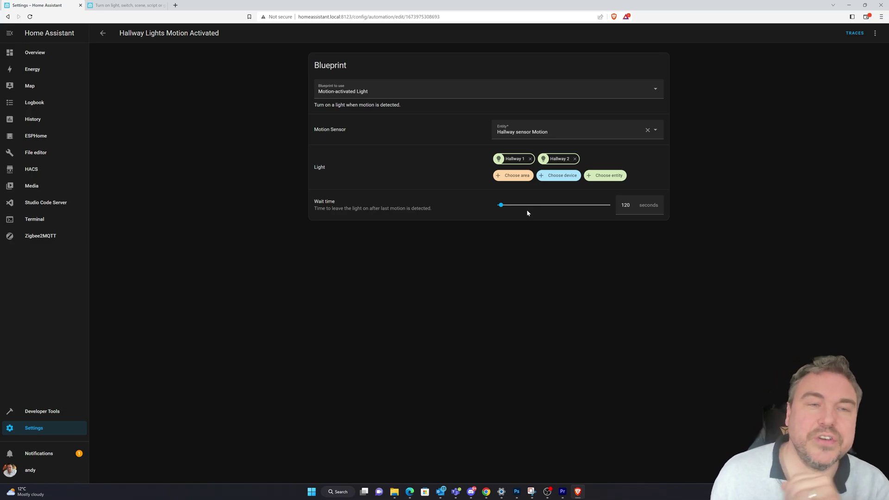
pyautogui.click(103, 34)
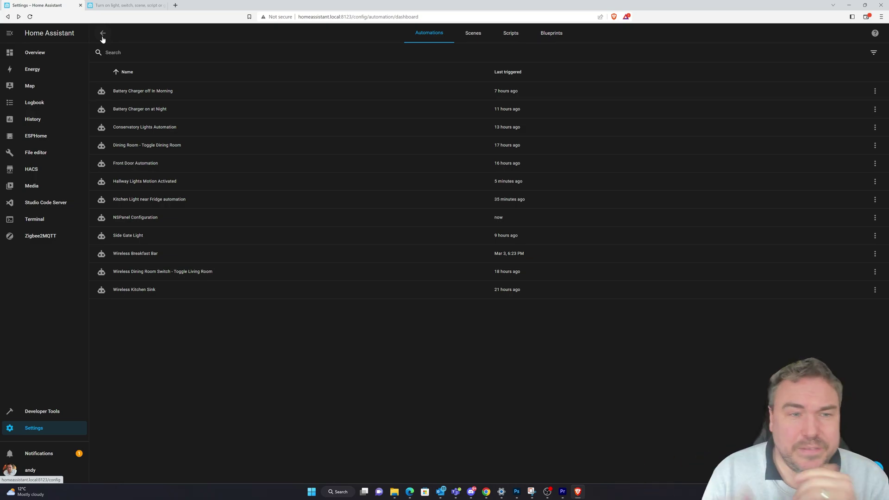
pyautogui.click(145, 133)
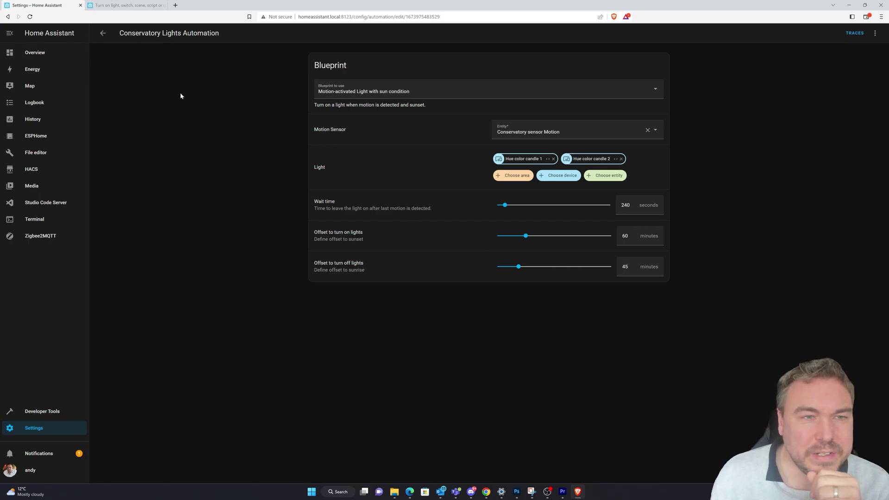
pyautogui.click(103, 34)
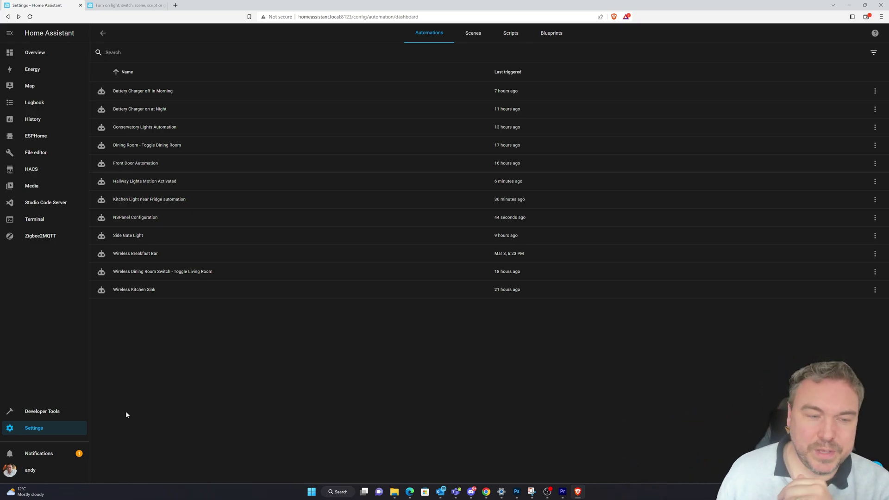
# Check the installed blueprints, then view the forum topic for the motion, illuminance and sun blueprint
pyautogui.click(555, 34)
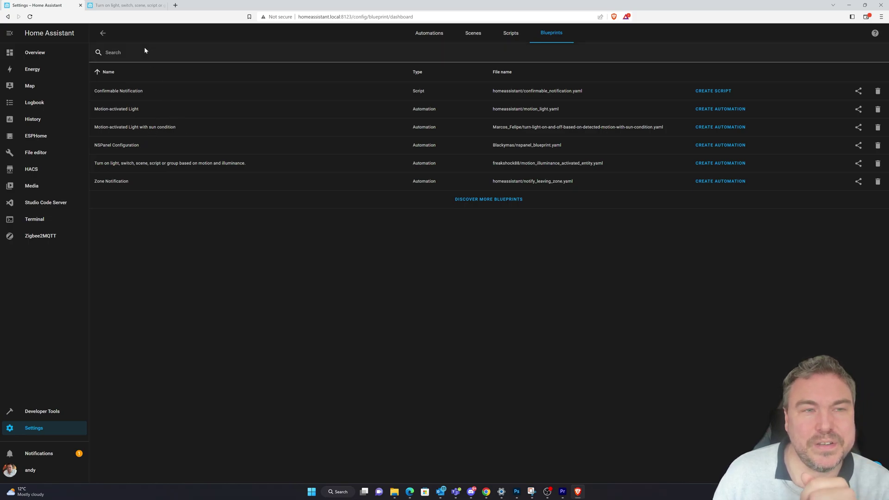
pyautogui.click(125, 9)
pyautogui.scroll(3, 300, 120)
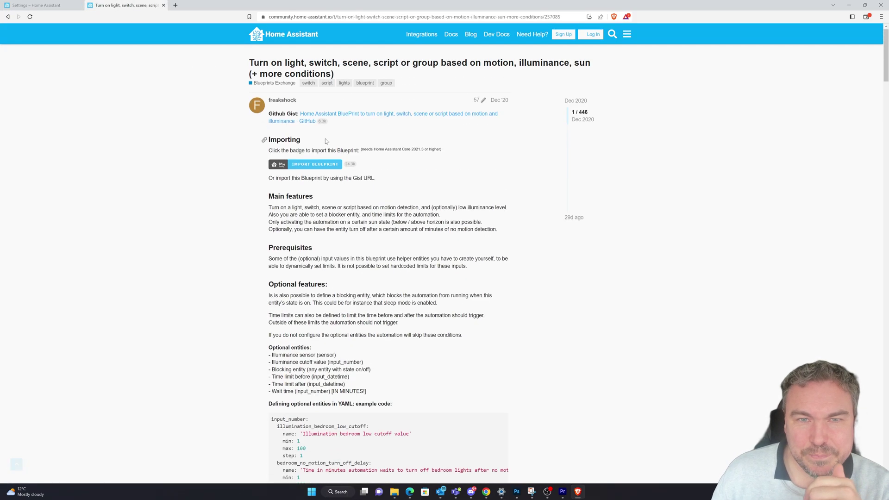
# Browse the latest Blueprints Exchange topics, including Scheduled auto-update, then return to Home Assistant's automations
pyautogui.click(7, 17)
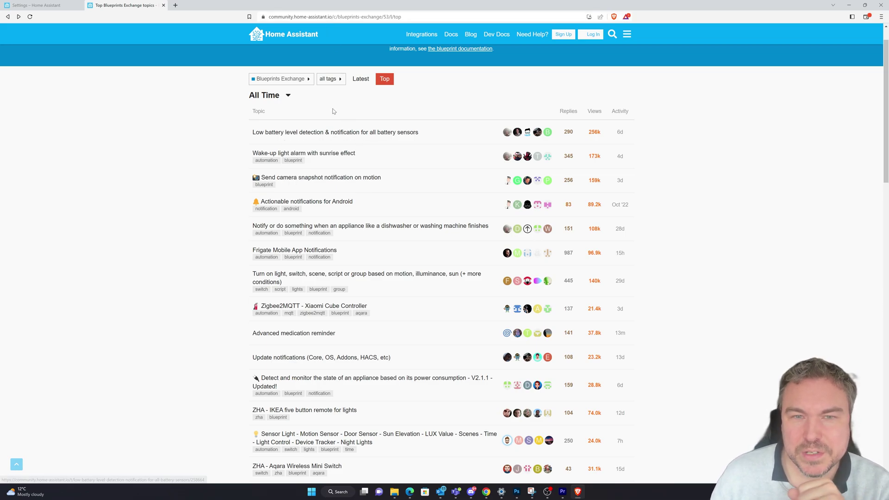
pyautogui.click(364, 85)
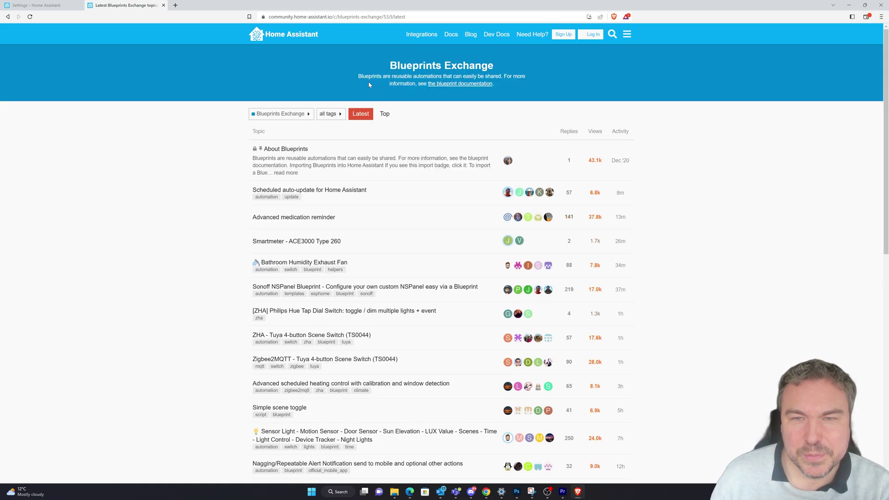
pyautogui.moveTo(344, 194)
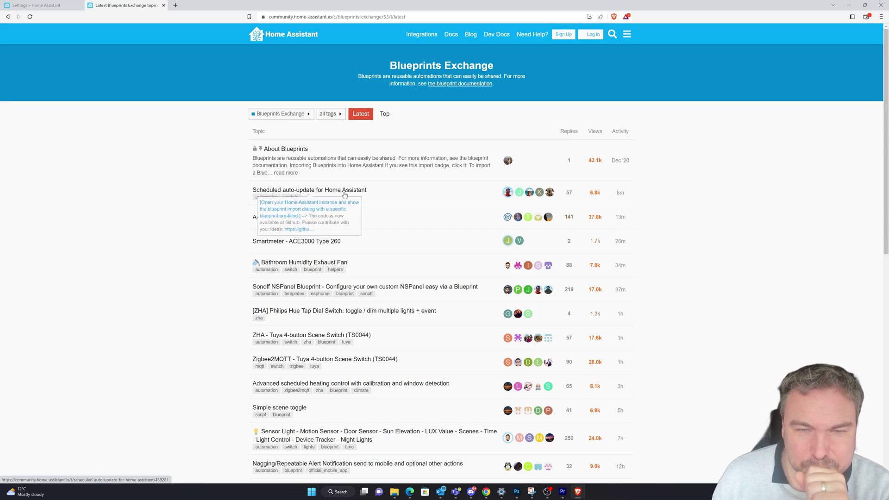
pyautogui.click(332, 190)
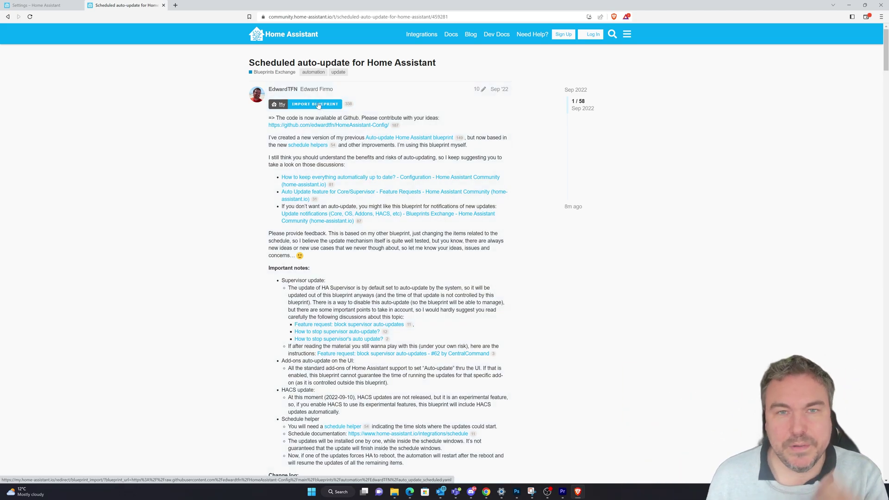
pyautogui.click(46, 10)
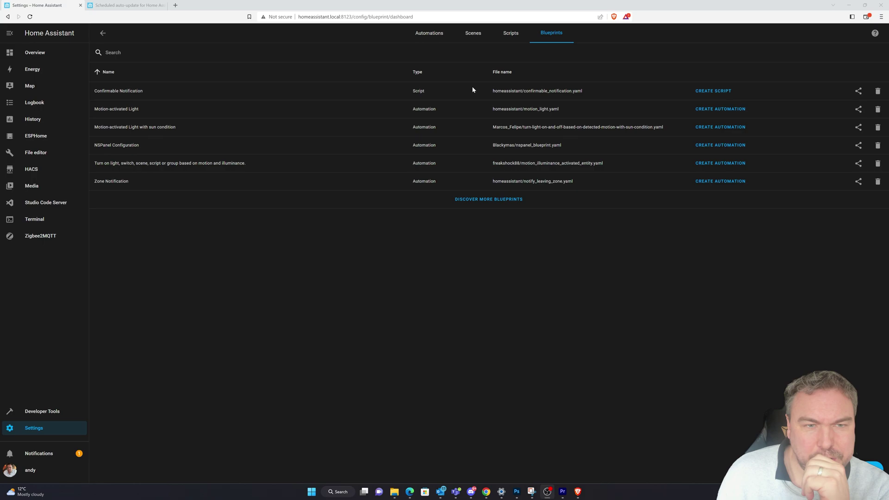
pyautogui.click(442, 39)
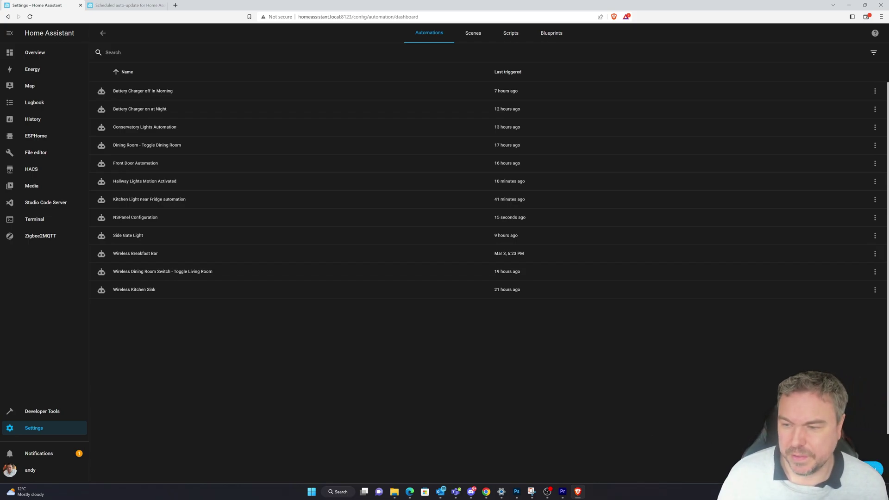
# Bring up the Create automation dialog from the Automations list
pyautogui.click(863, 469)
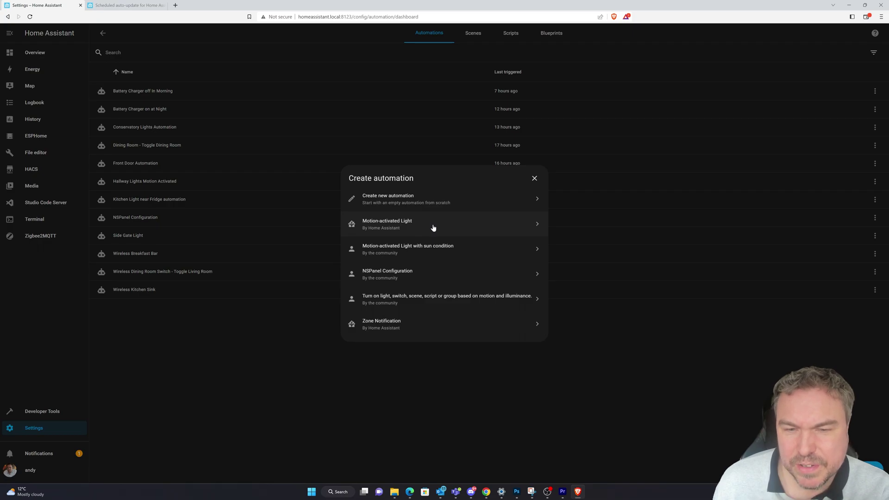
# Start a blank automation triggered when Kitchen Motion Sensor Near Fridge starts detecting motion
pyautogui.click(417, 204)
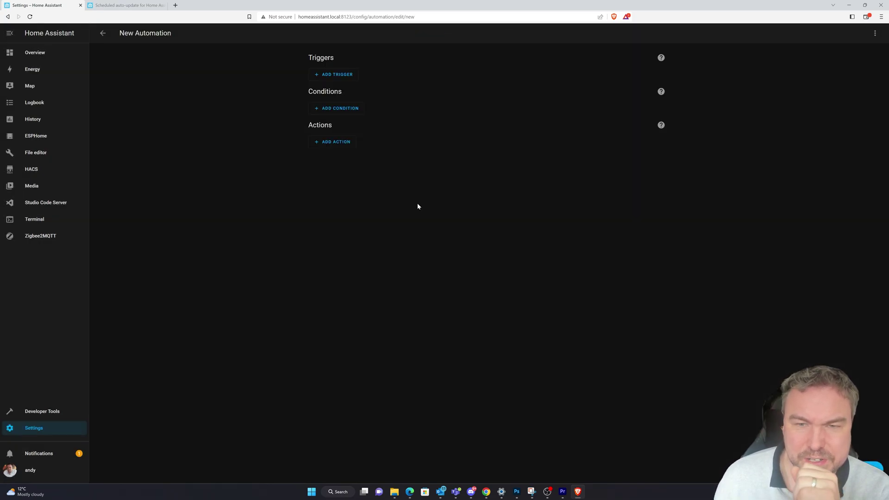
pyautogui.click(347, 77)
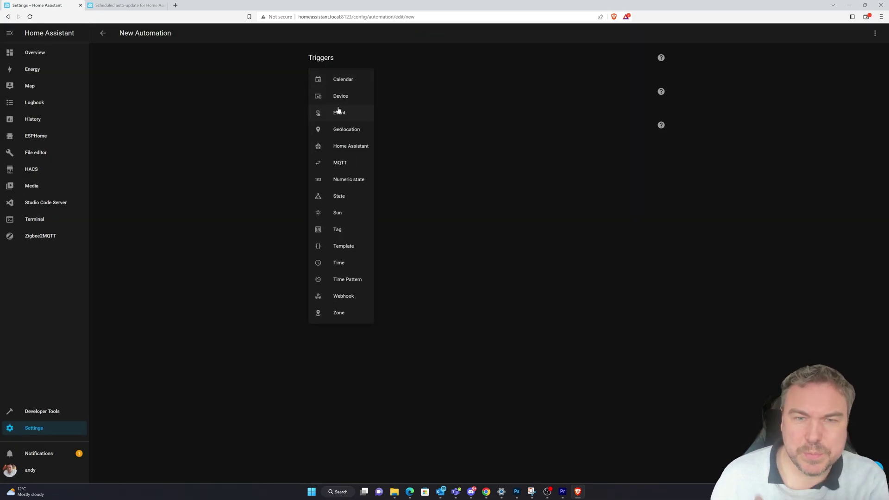
pyautogui.click(343, 96)
pyautogui.click(383, 101)
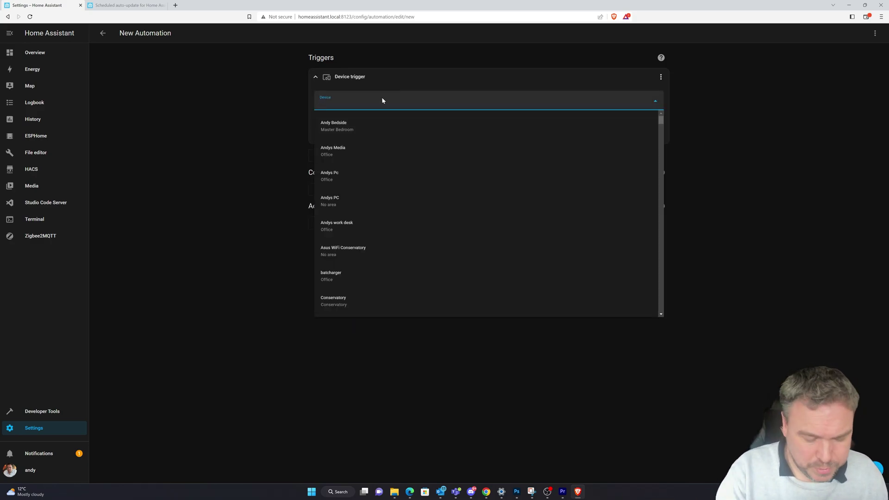
pyautogui.write('kitch')
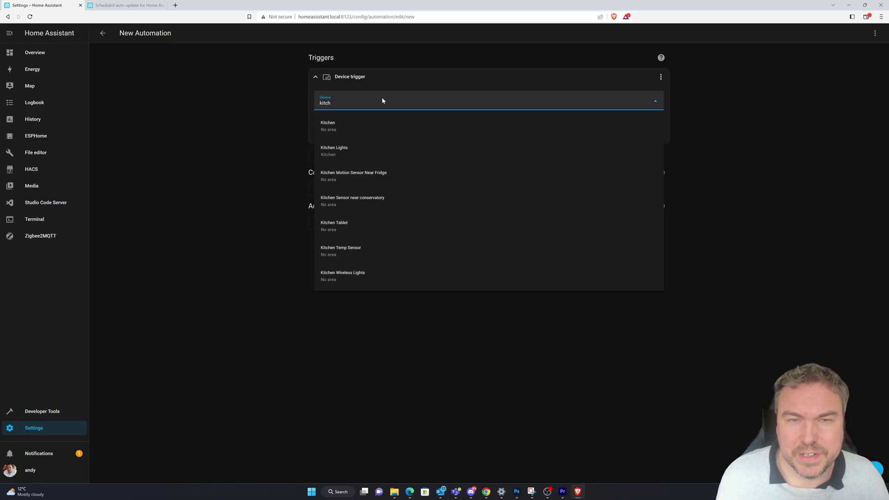
pyautogui.click(371, 178)
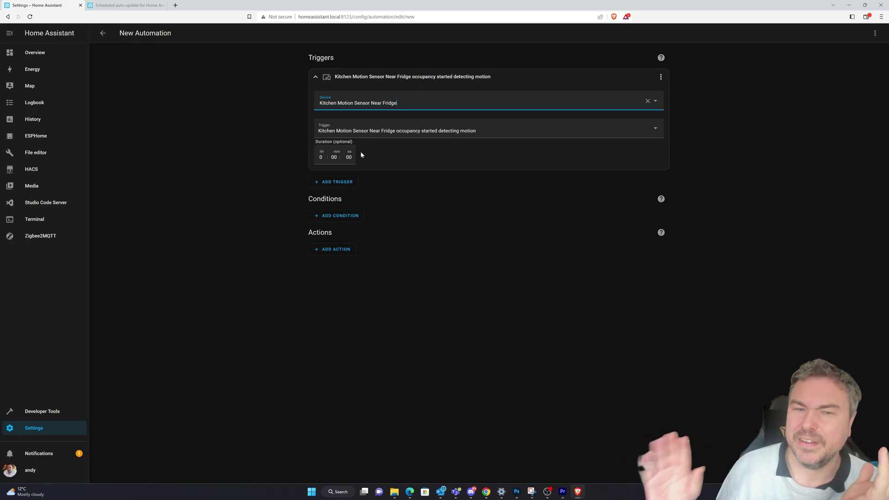
# Add a sun condition restricting the automation to after sunset and before sunrise
pyautogui.click(340, 218)
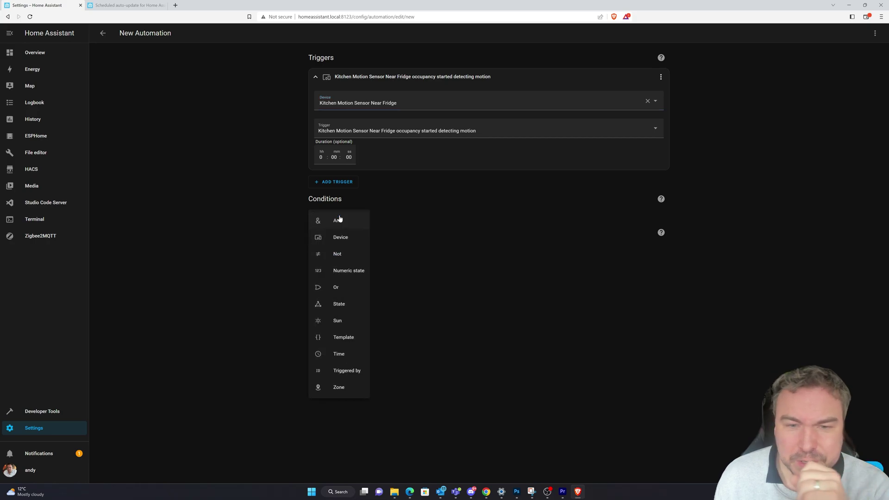
pyautogui.click(340, 320)
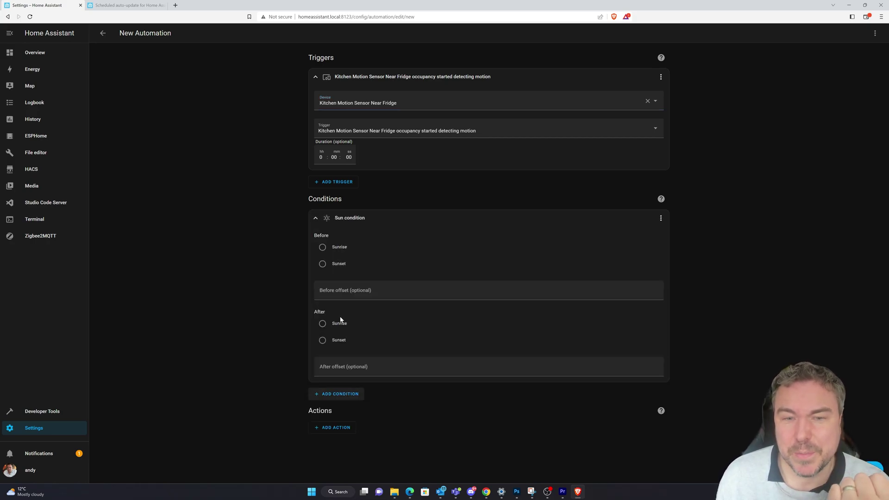
pyautogui.click(326, 253)
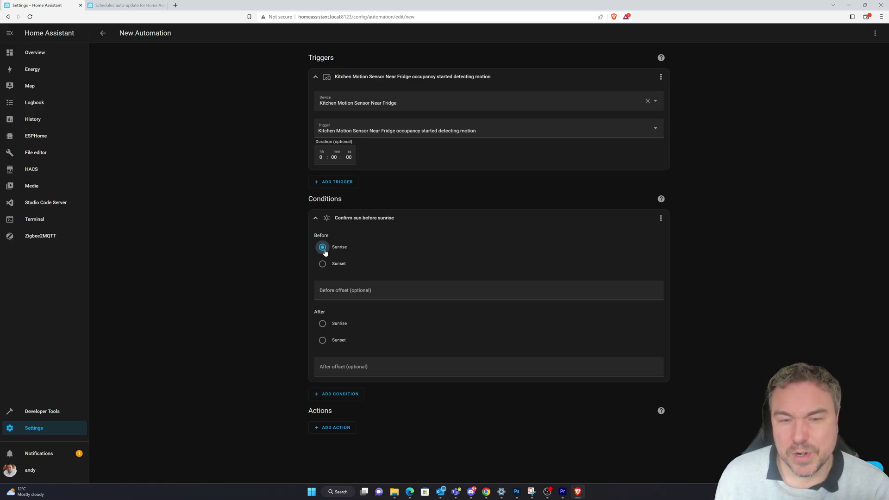
pyautogui.click(374, 295)
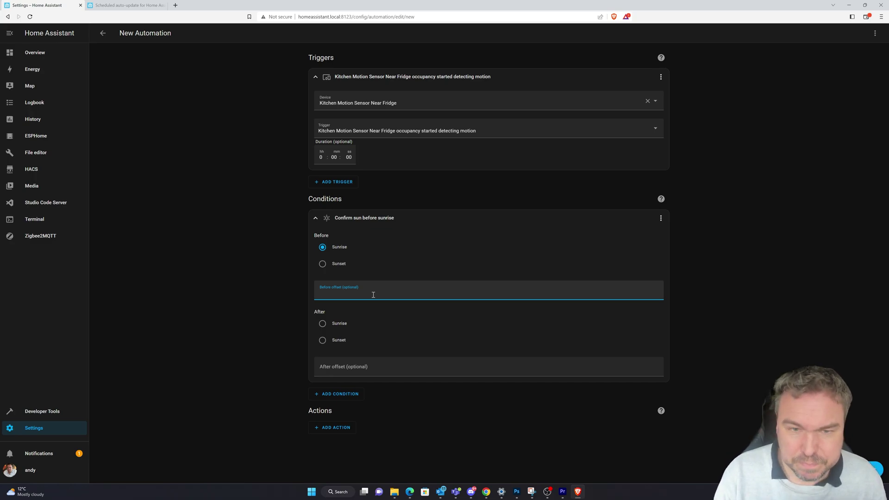
pyautogui.click(323, 341)
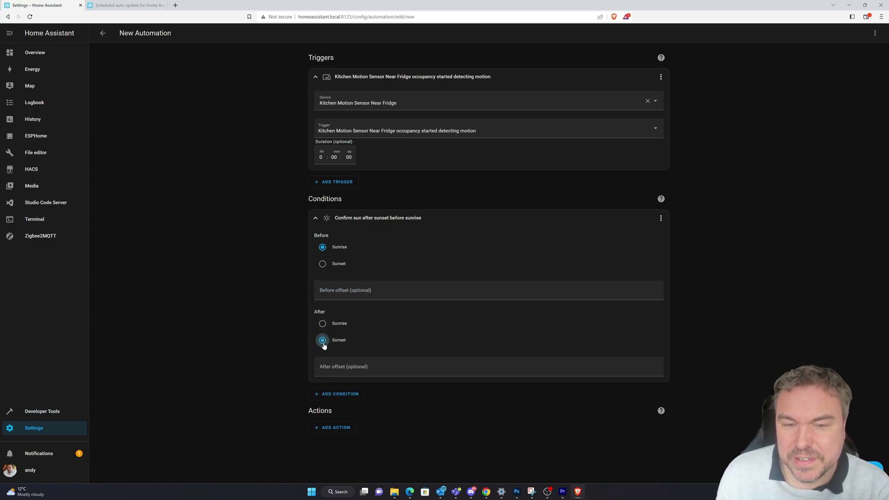
pyautogui.click(346, 428)
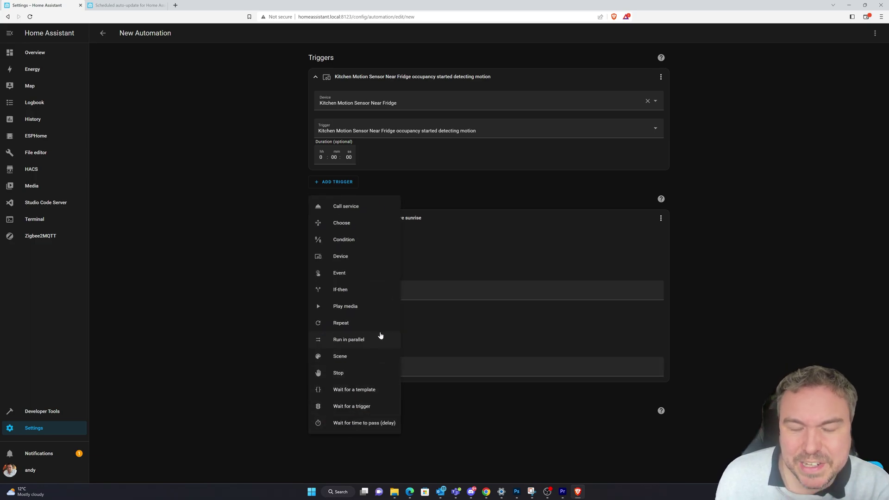
# Add a Kitchen Lights device action set to 'Turn on Kitchen near Fridge Lights'
pyautogui.click(346, 262)
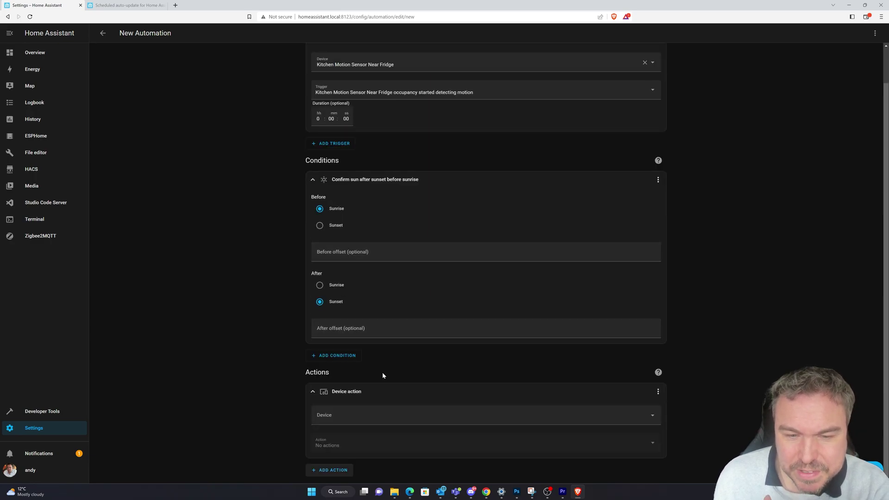
pyautogui.click(342, 413)
pyautogui.write('ki')
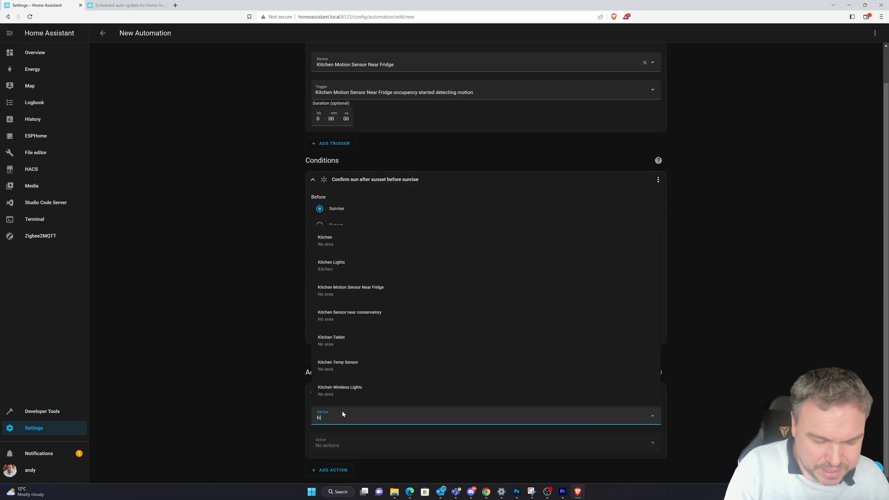
pyautogui.write('tchen')
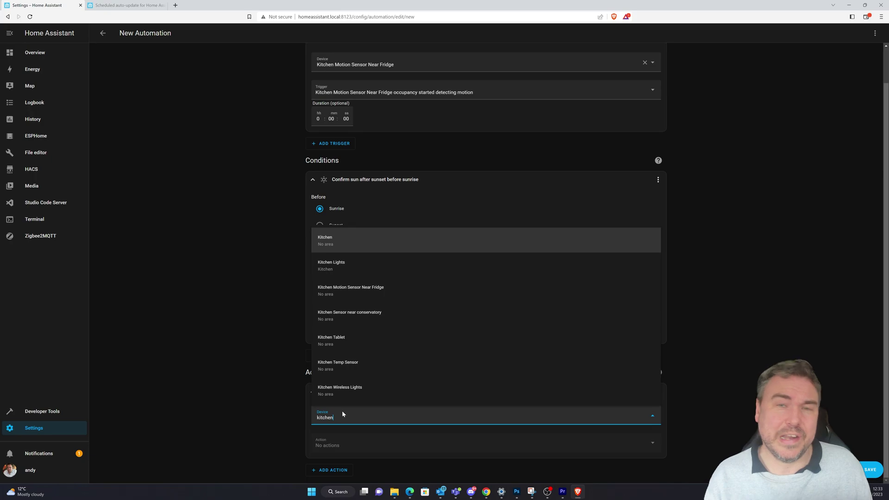
pyautogui.click(347, 266)
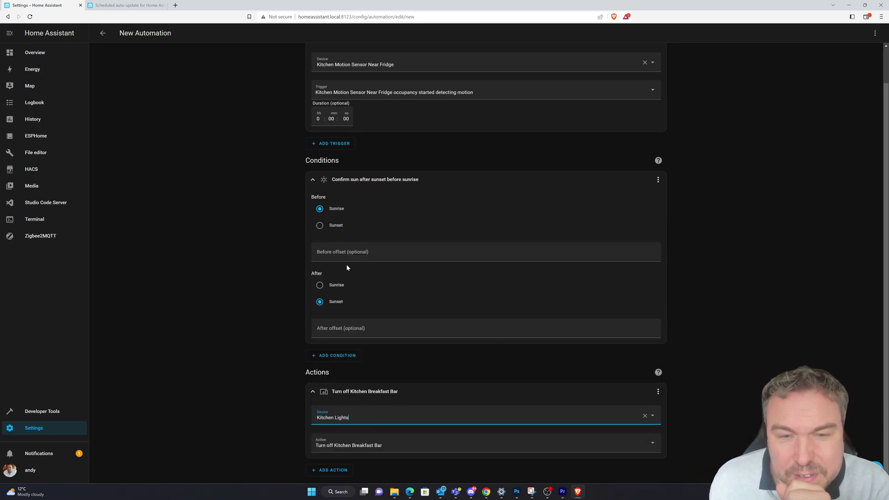
pyautogui.click(415, 446)
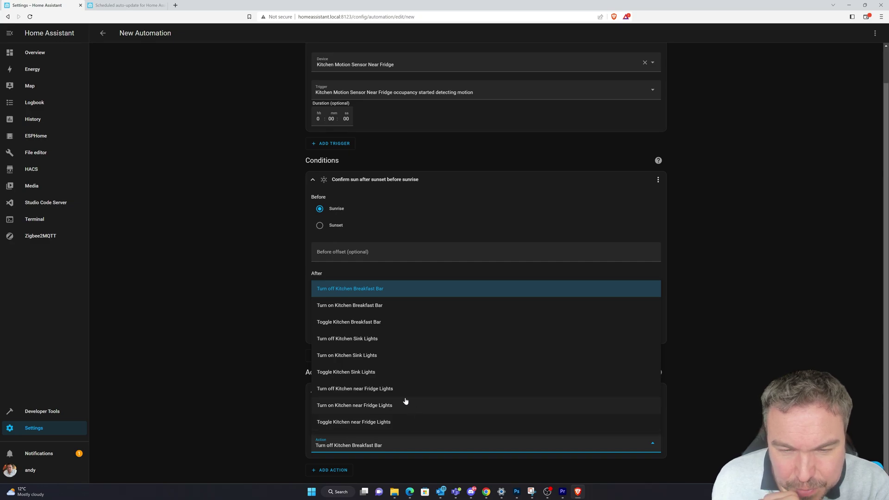
pyautogui.click(370, 410)
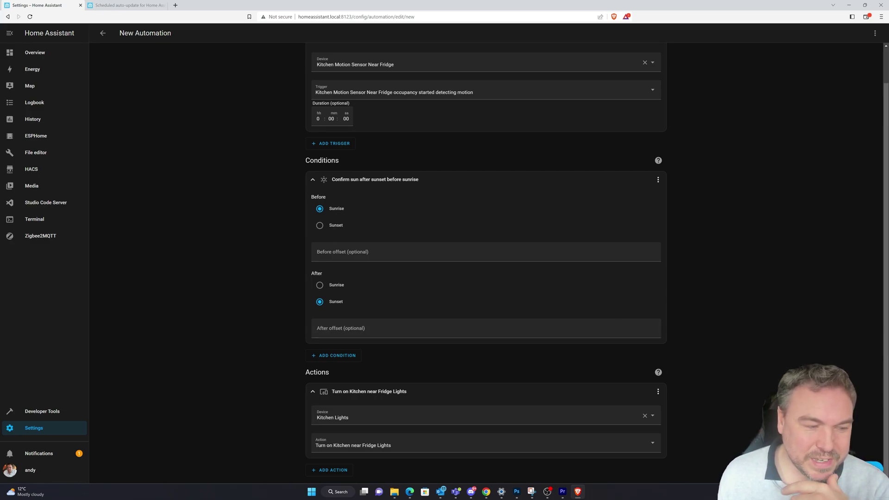
# Replace the default name with 'Kitchen Lights Auto On Near Fridge' and save the automation
pyautogui.hotkey('ctrl', 's')
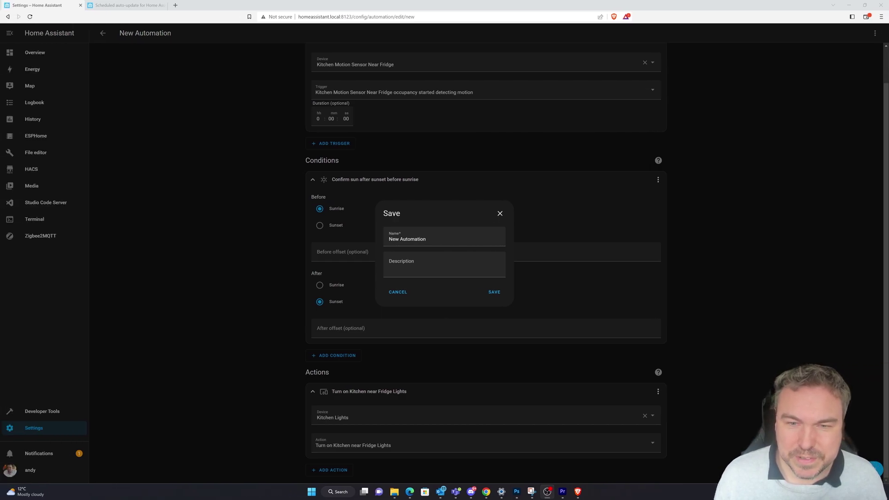
pyautogui.click(426, 240)
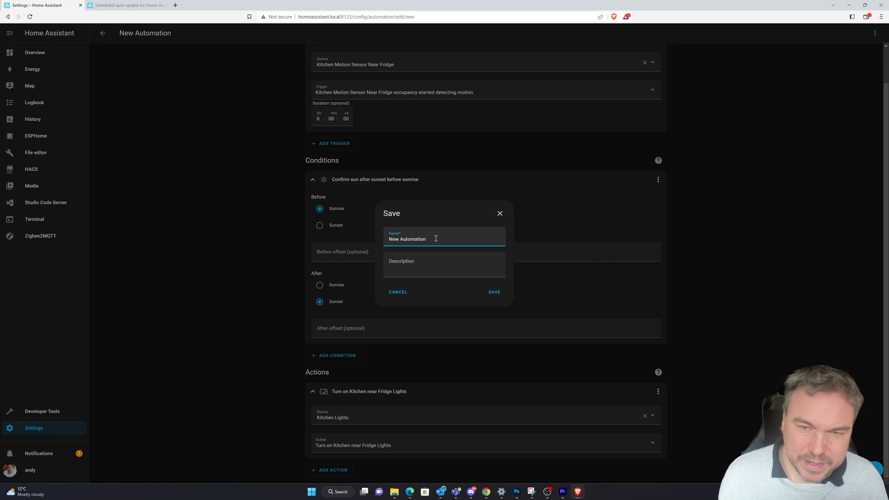
pyautogui.write('n')
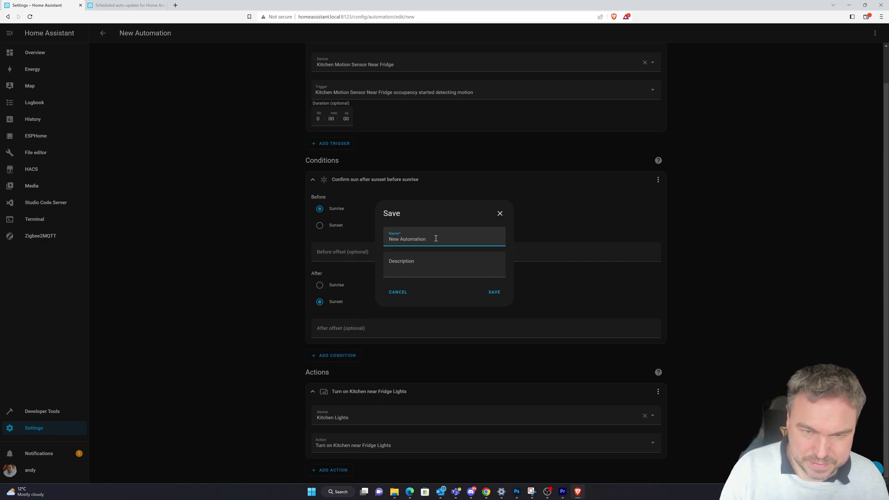
pyautogui.hotkey('ctrl', 'a')
pyautogui.write('Kitchen ')
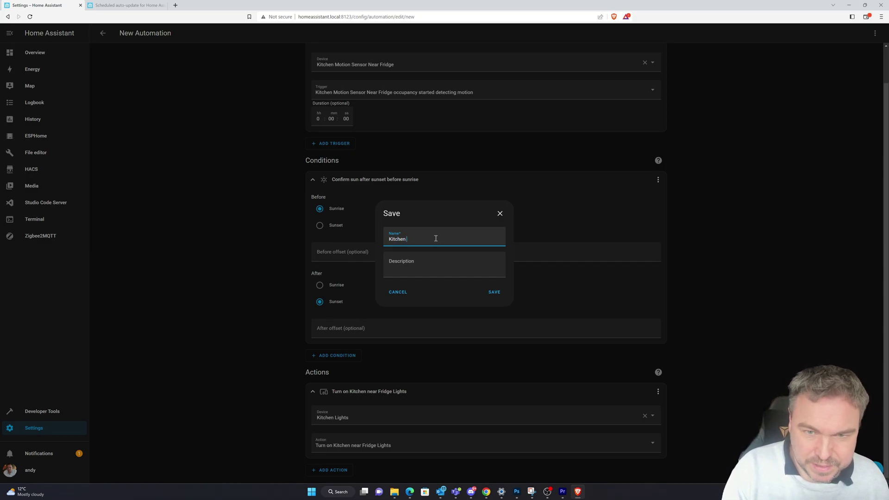
pyautogui.write('Lights Aut')
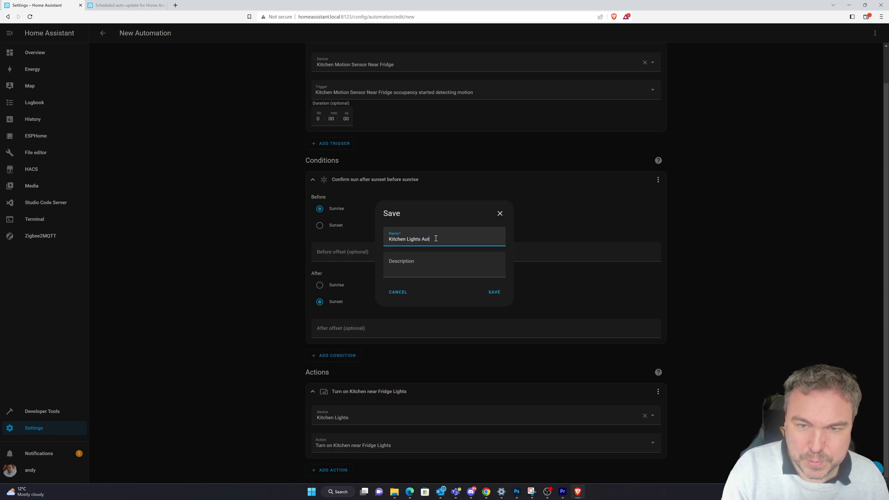
pyautogui.write('o On Near Fridge')
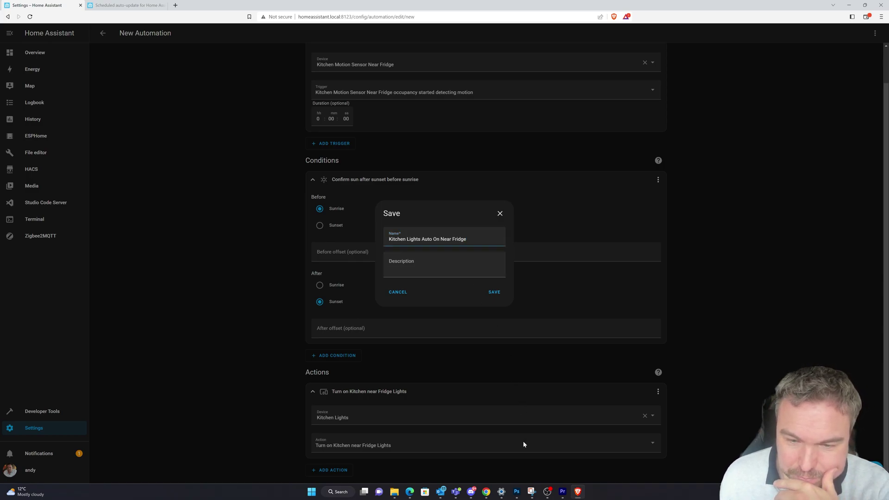
pyautogui.click(494, 293)
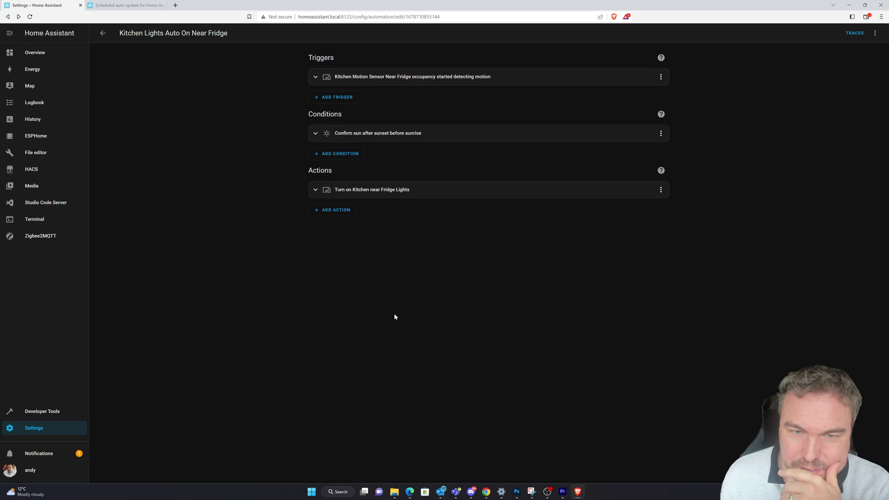
# Expand the 'Turn on Kitchen near Fridge Lights' action and review the action-type list without adding another action
pyautogui.click(393, 196)
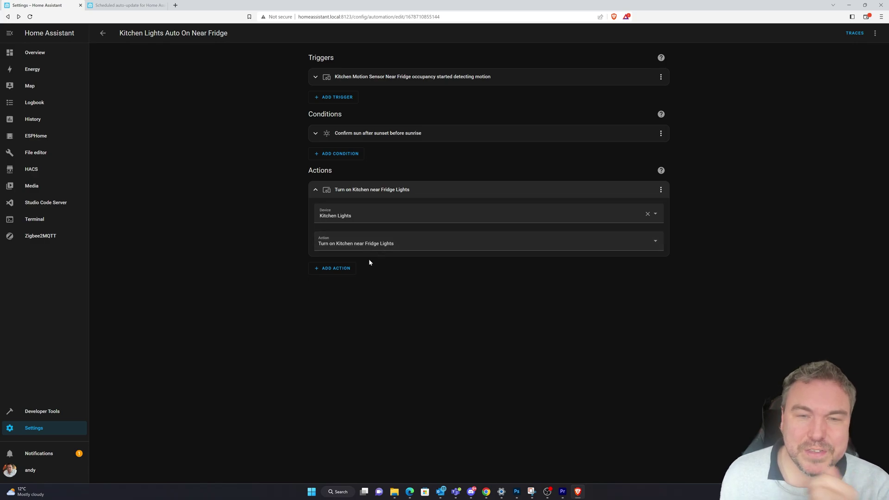
pyautogui.click(338, 272)
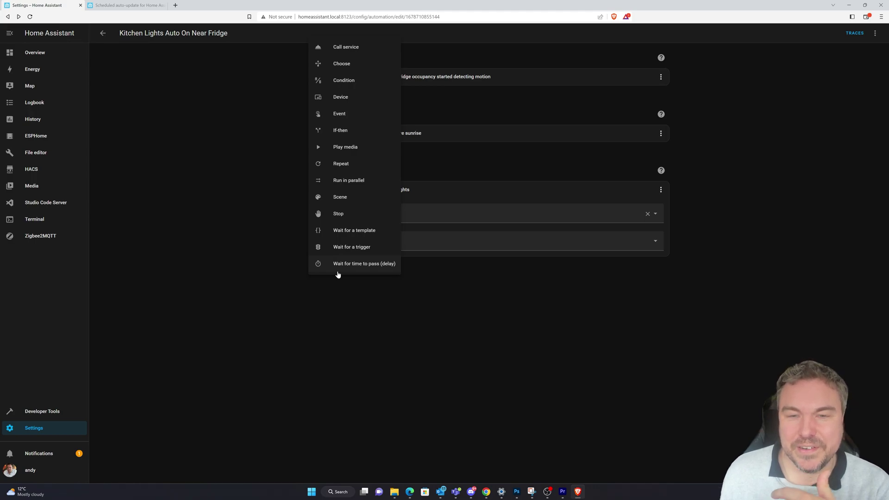
pyautogui.click(464, 293)
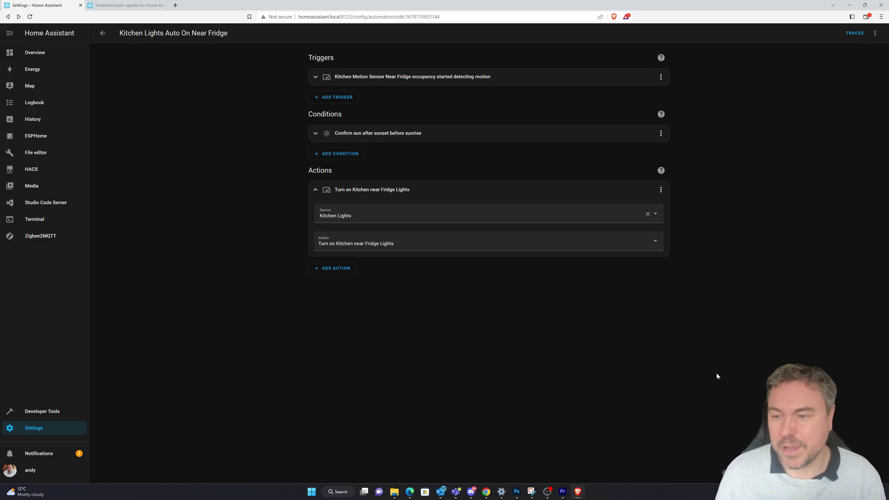
# Go back to the Automations list and disable 'Kitchen Lights Auto On Near Fridge' from its row menu
pyautogui.click(103, 33)
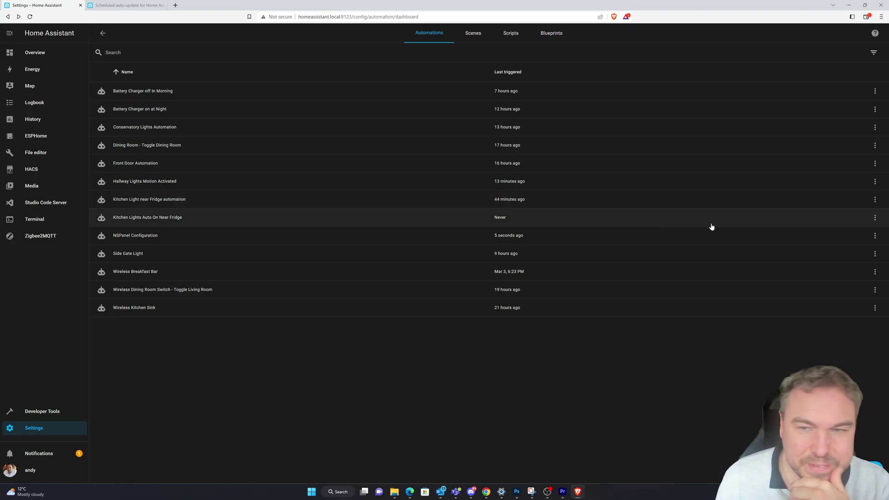
pyautogui.click(874, 219)
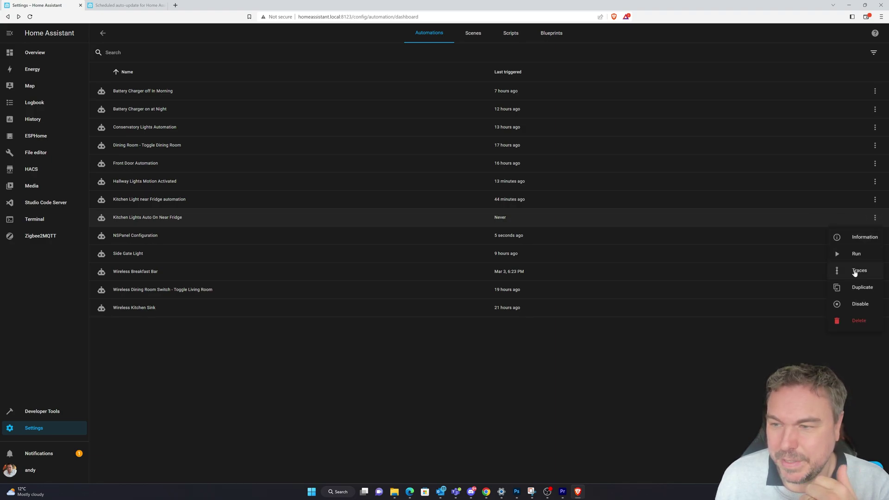
pyautogui.click(860, 306)
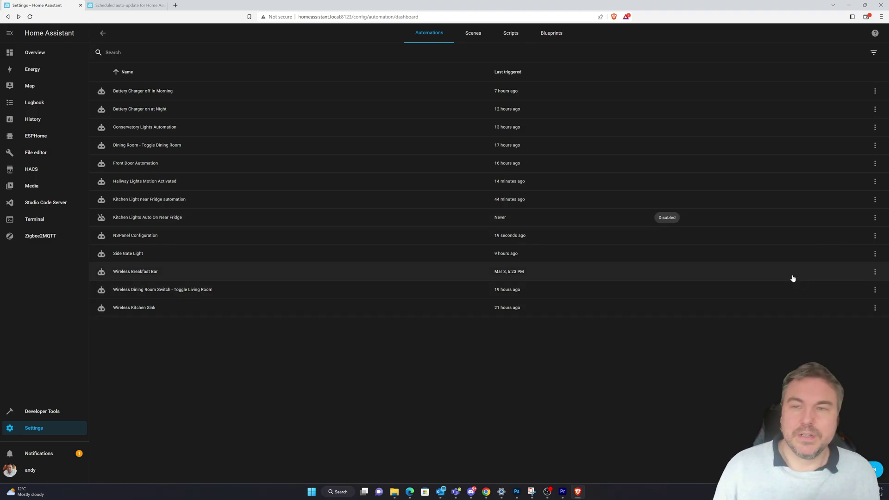